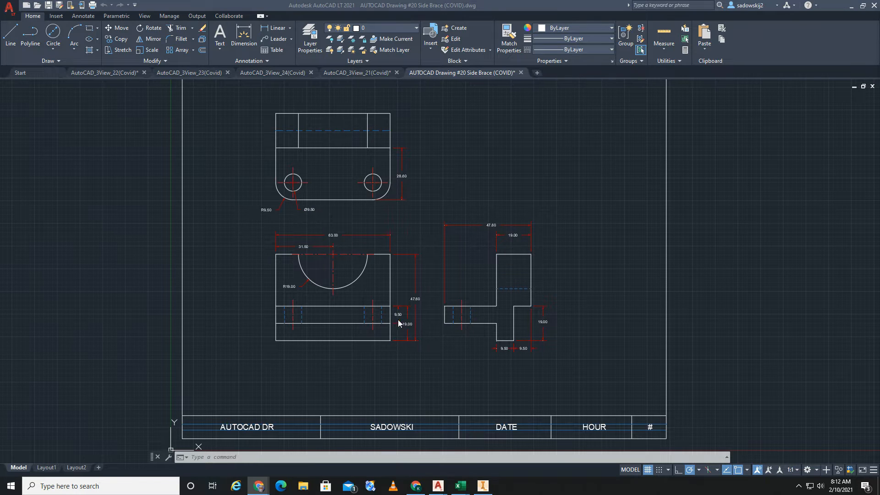
Examine the dimension placement on the front and side views of the Side Brace drawing
scroll(348, 313, up, 4)
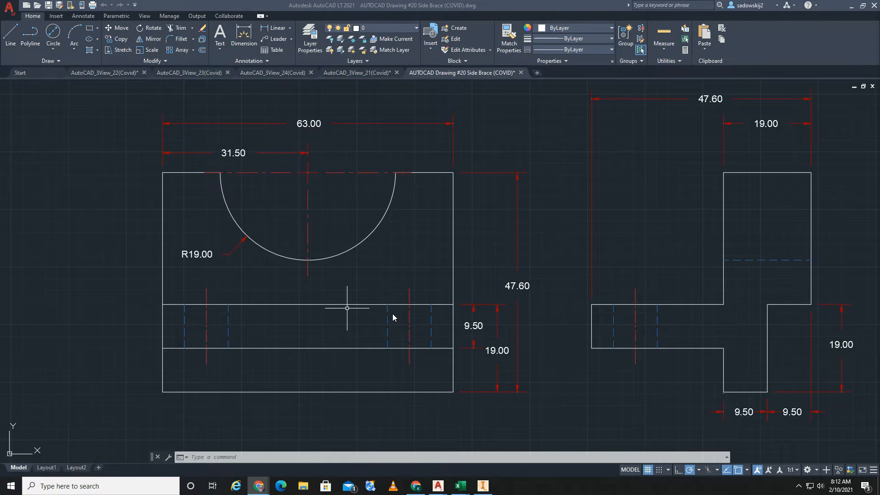
scroll(393, 314, down, 2)
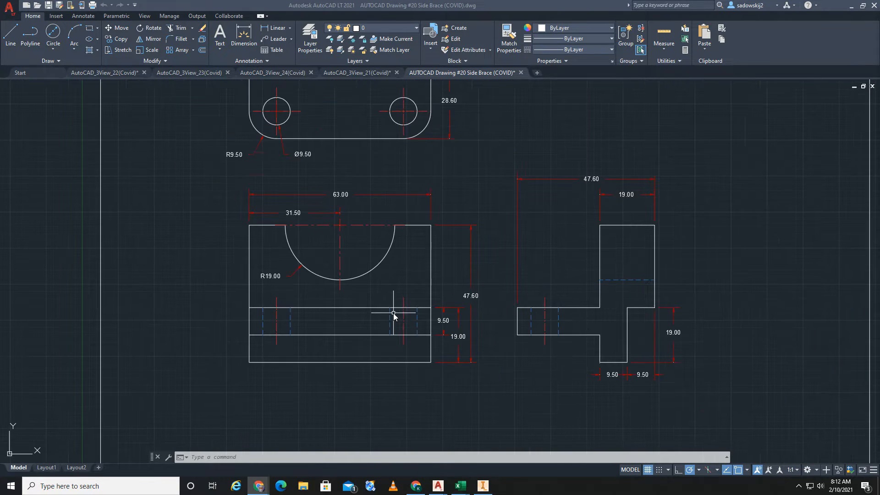
click(496, 208)
scroll(491, 171, down, 3)
middle_drag(456, 220, 484, 218)
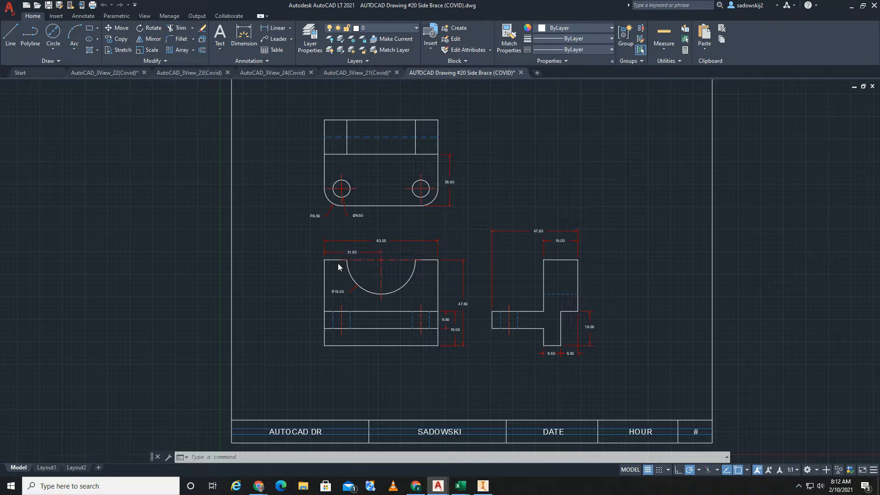
scroll(338, 263, up, 2)
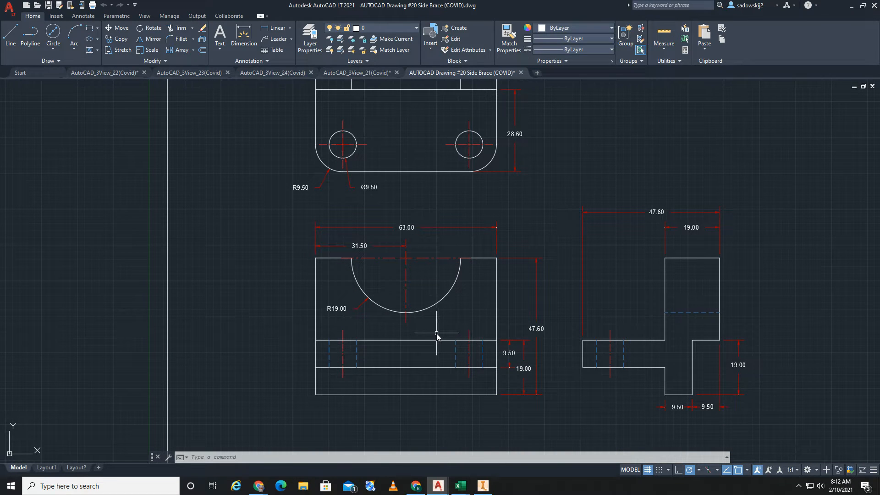
mouse_move(575, 211)
middle_down()
mouse_move(538, 238)
mouse_move(475, 260)
mouse_move(482, 192)
middle_up()
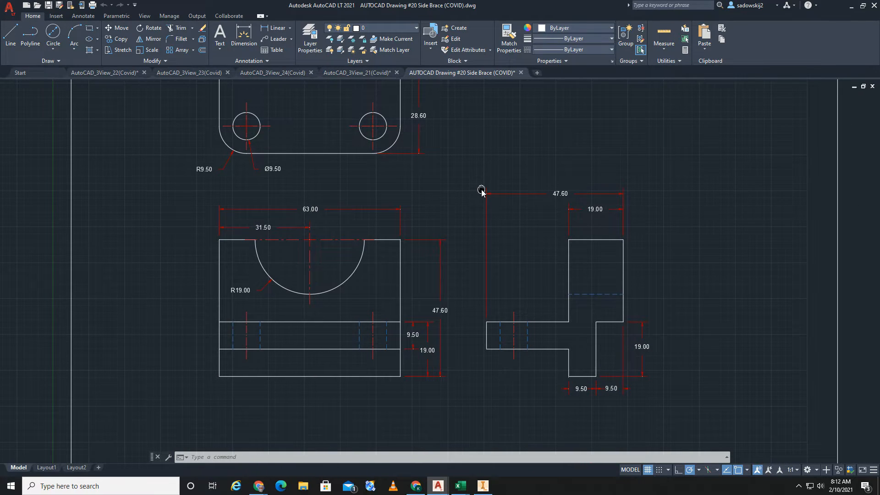
scroll(482, 189, up, 2)
middle_drag(571, 269, 439, 99)
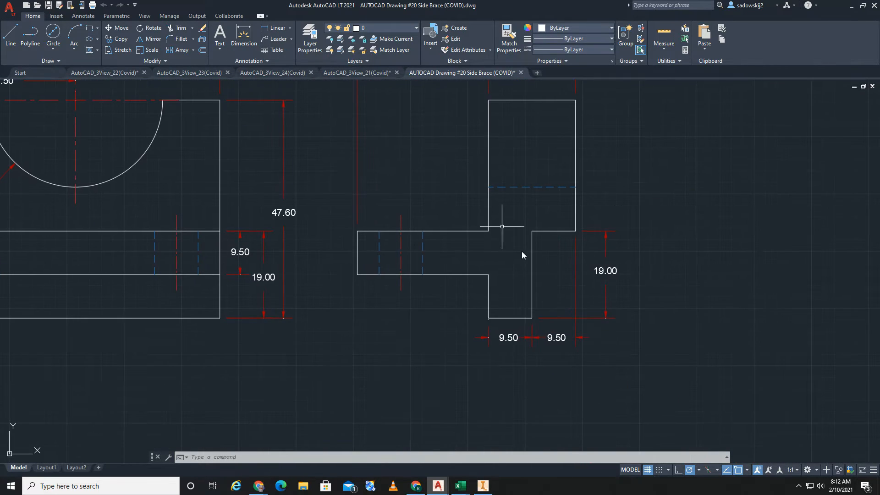
middle_drag(528, 278, 529, 342)
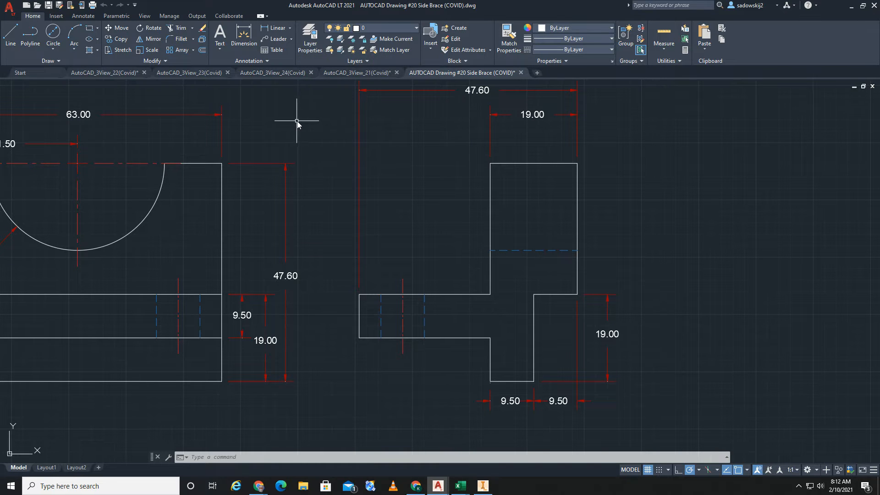
middle_drag(297, 121, 309, 121)
click(272, 29)
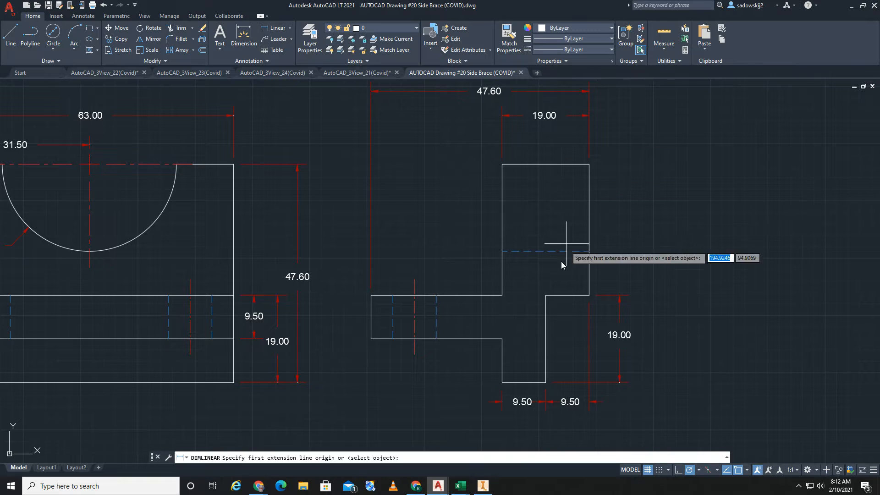
click(503, 382)
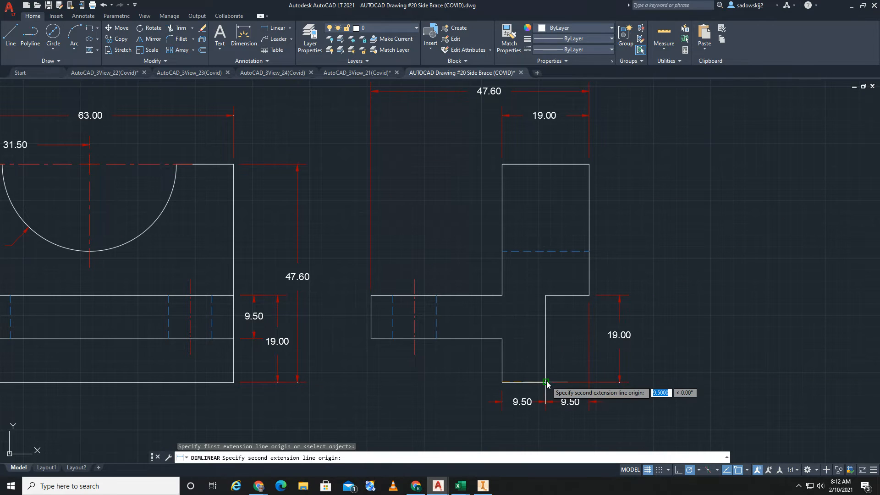
click(545, 381)
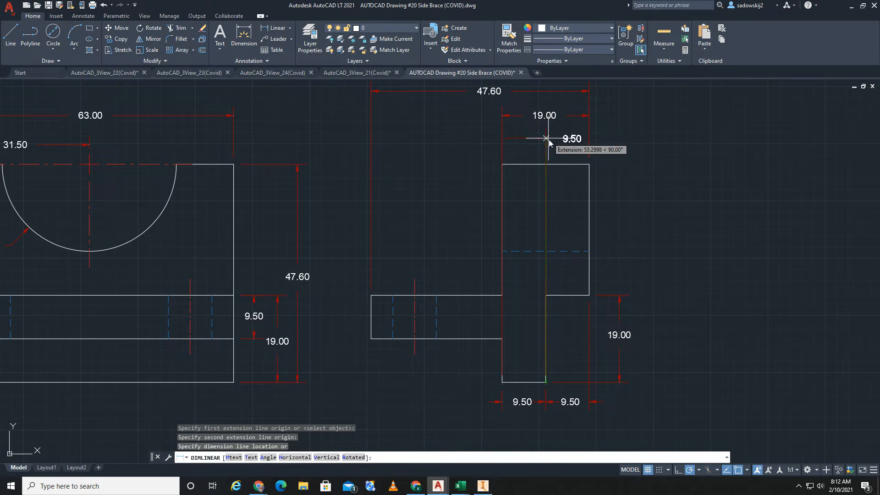
key(Escape)
Examine how the dimensions are distributed and spaced across the Side Brace's top, front and side views
middle_drag(719, 361, 730, 303)
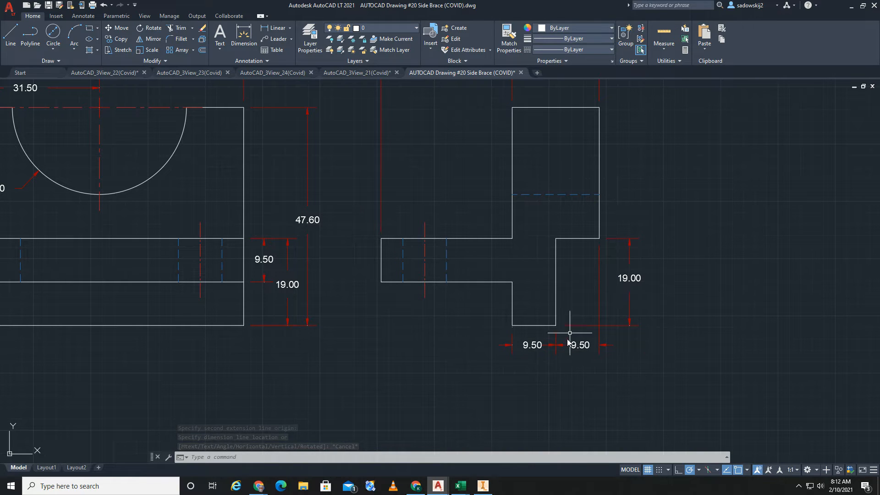
scroll(677, 349, down, 4)
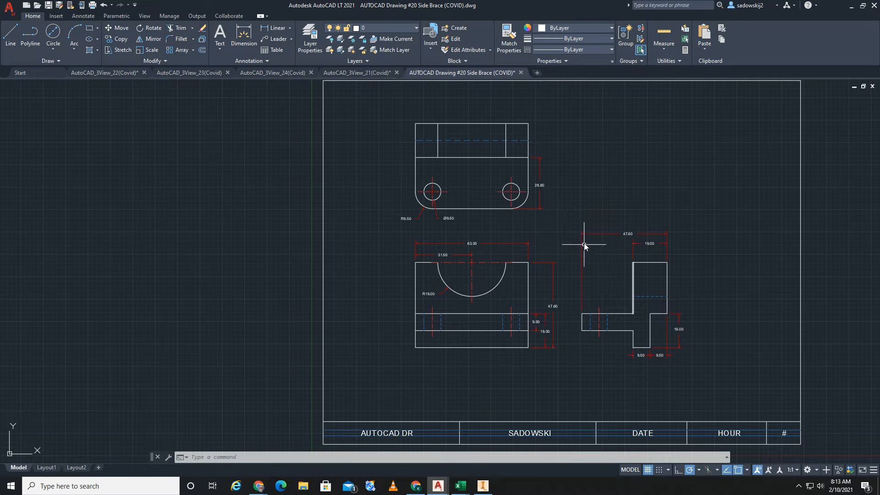
scroll(539, 236, up, 2)
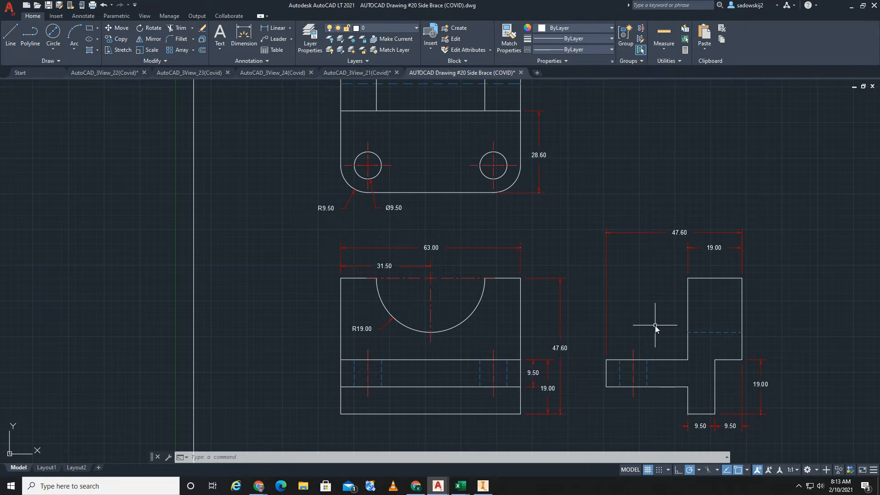
middle_drag(752, 386, 702, 321)
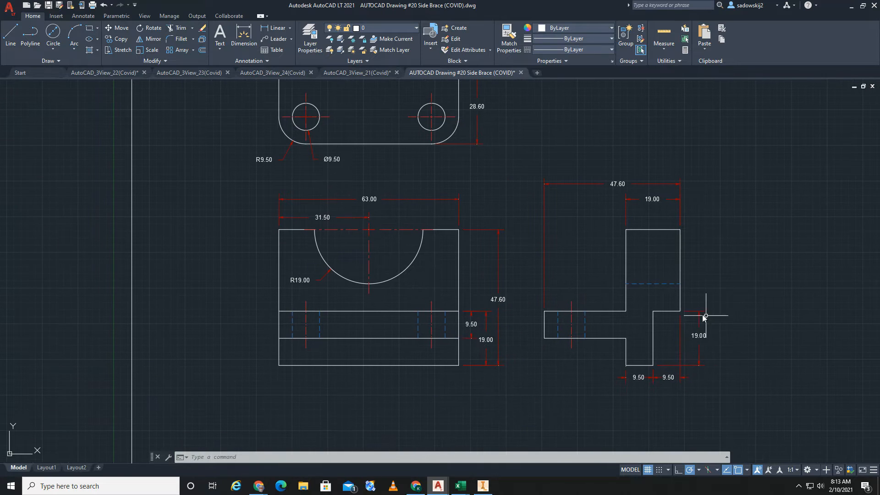
mouse_move(575, 235)
middle_down()
mouse_move(594, 250)
mouse_move(581, 227)
middle_up()
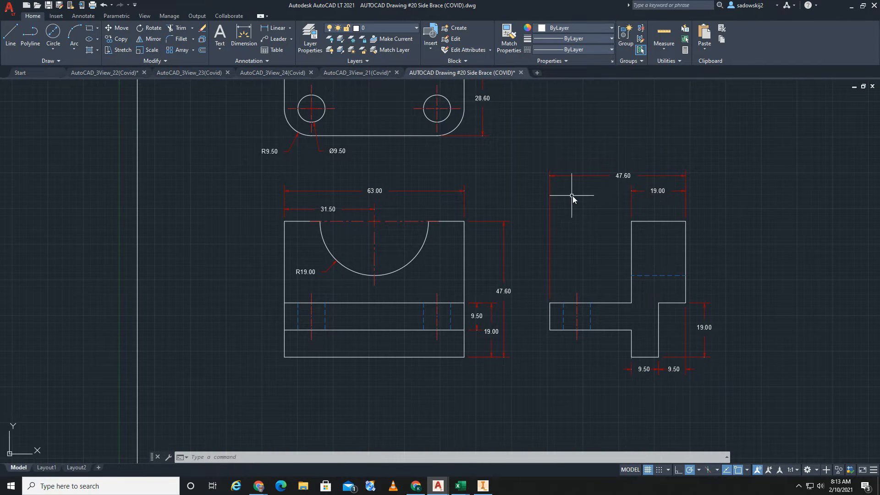
mouse_move(576, 197)
middle_down()
mouse_move(603, 206)
mouse_move(592, 195)
middle_up()
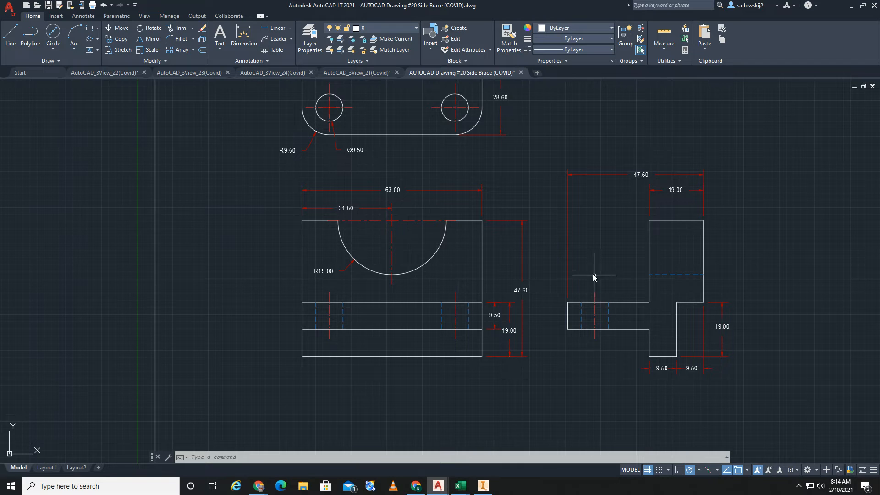
mouse_move(527, 168)
middle_down()
mouse_move(615, 246)
mouse_move(546, 213)
mouse_move(619, 236)
mouse_move(631, 257)
middle_up()
mouse_move(572, 247)
middle_down()
mouse_move(599, 256)
mouse_move(535, 194)
mouse_move(578, 208)
middle_up()
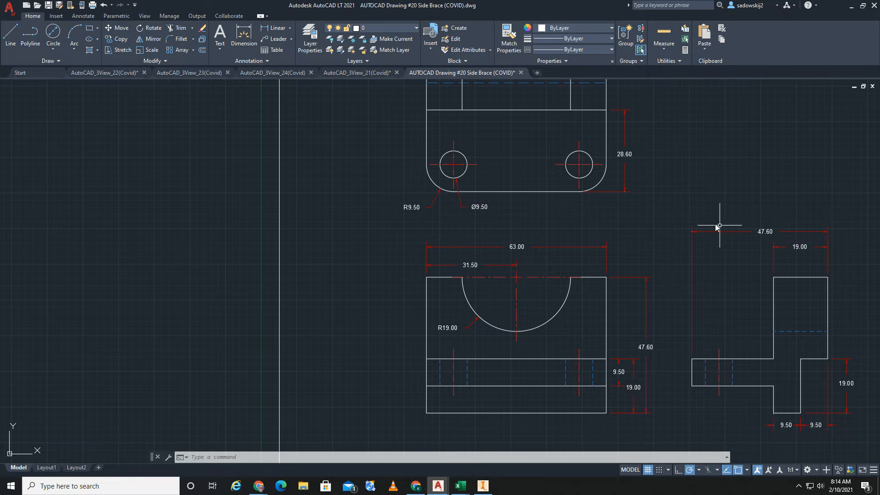
scroll(722, 228, down, 3)
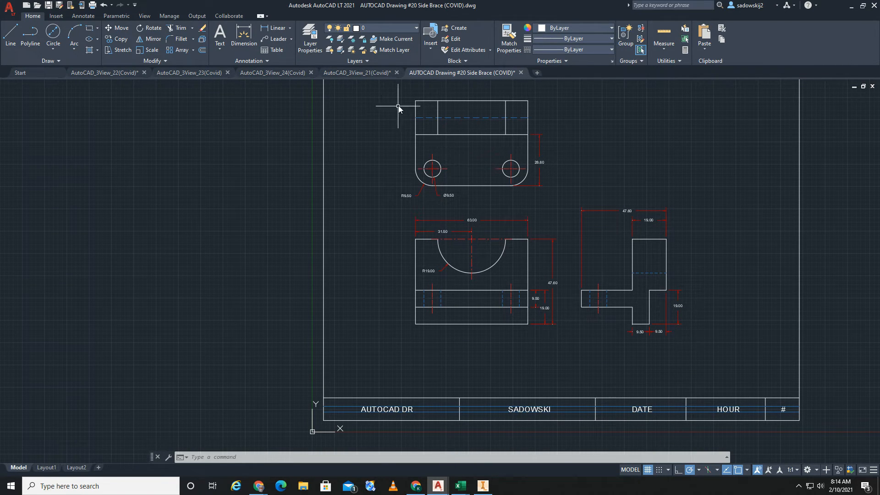
Switch to the AutoCAD_3View_21(Covid) drawing and examine the chamfer and height dimensions beside the front view's base
click(351, 73)
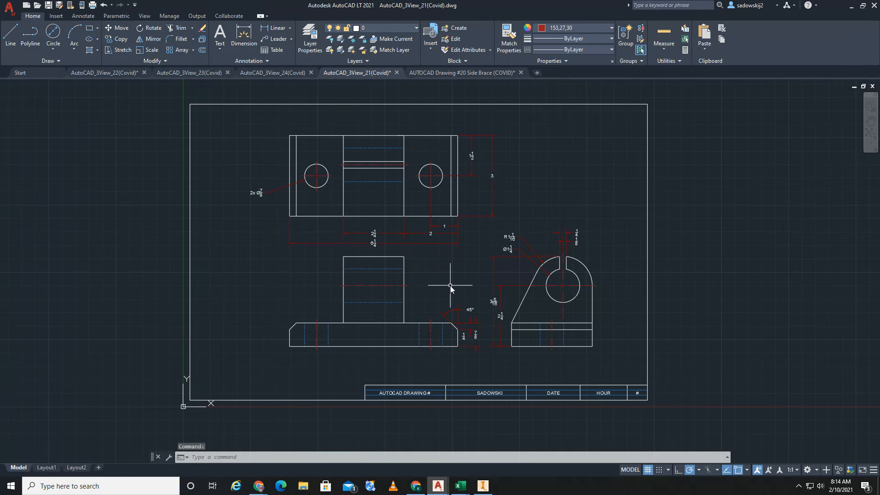
scroll(431, 279, up, 2)
middle_drag(433, 272, 425, 232)
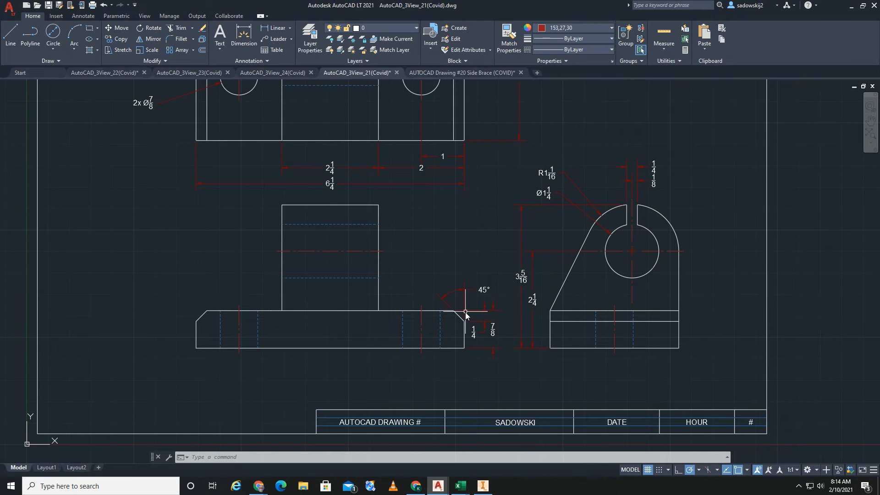
scroll(459, 326, up, 6)
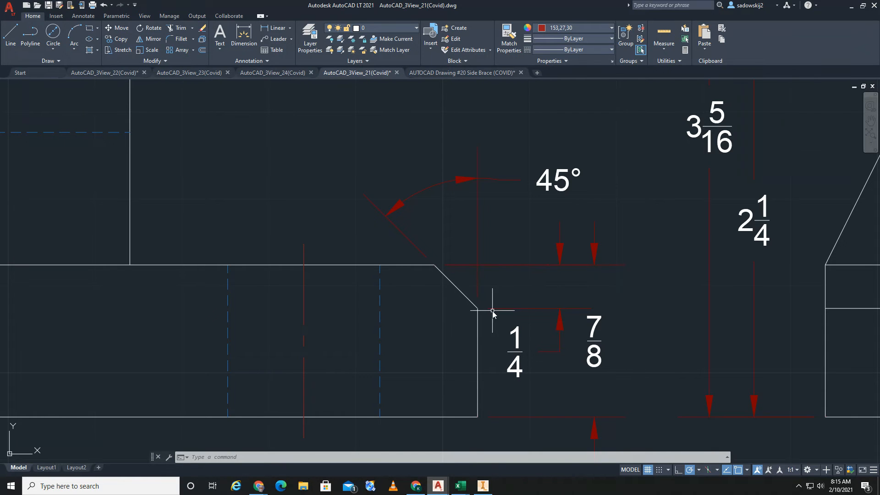
scroll(509, 286, down, 2)
scroll(509, 286, down, 1)
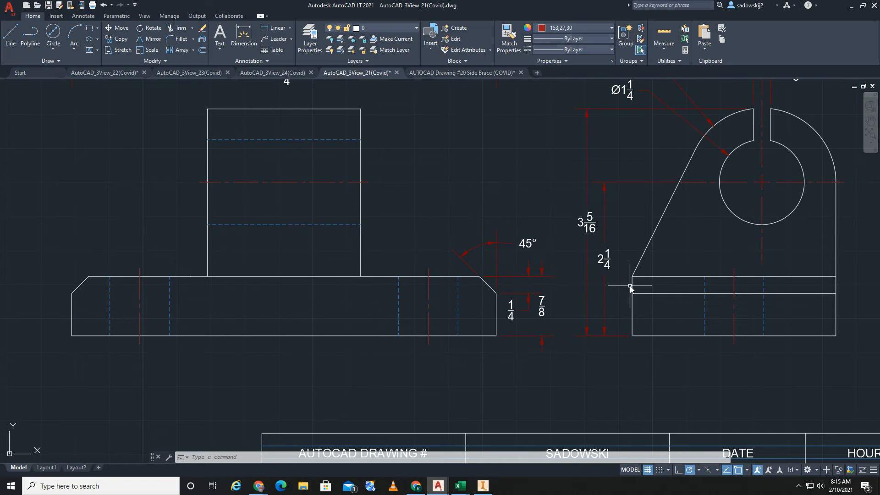
middle_drag(540, 209, 535, 367)
middle_drag(534, 314, 483, 173)
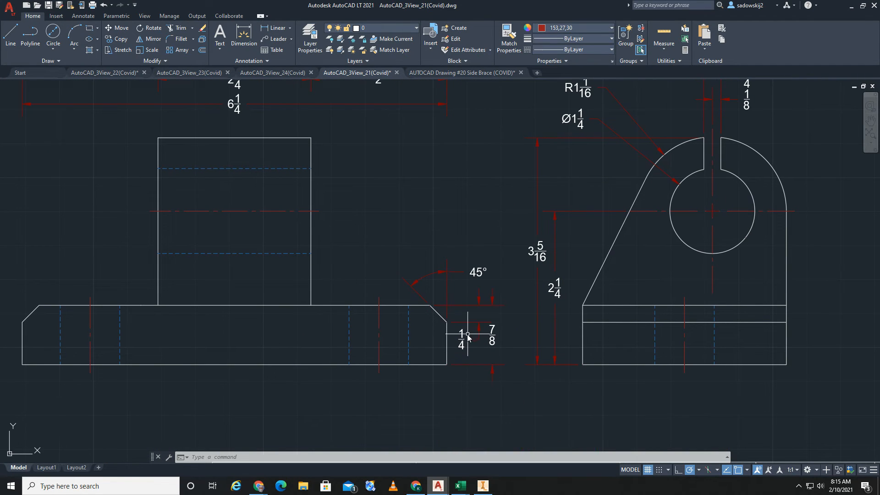
Examine the top view's hole dimensions and the side view's slot, radius and diameter dimensions
scroll(398, 246, down, 1)
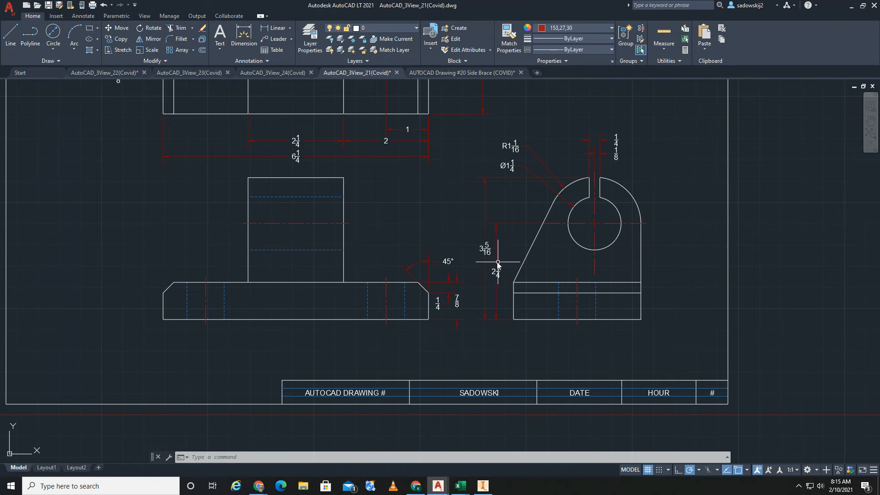
mouse_move(390, 205)
middle_down()
mouse_move(435, 254)
mouse_move(376, 274)
middle_up()
middle_drag(368, 284, 361, 330)
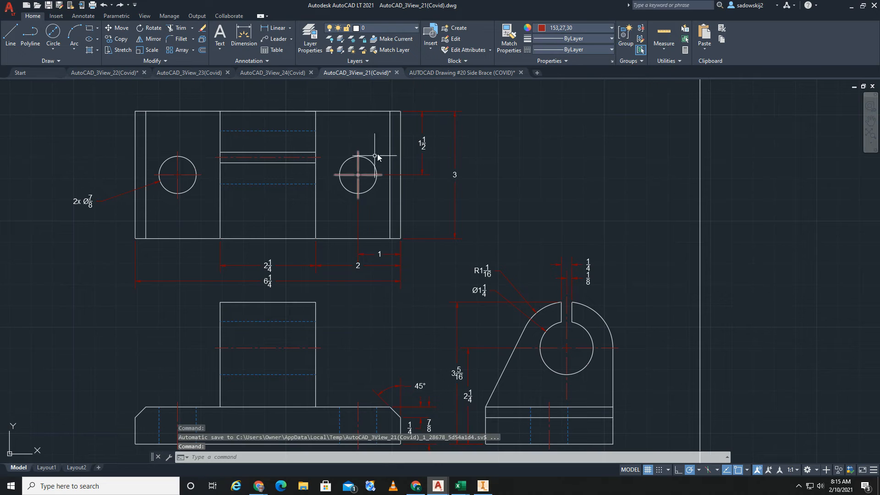
scroll(573, 303, up, 4)
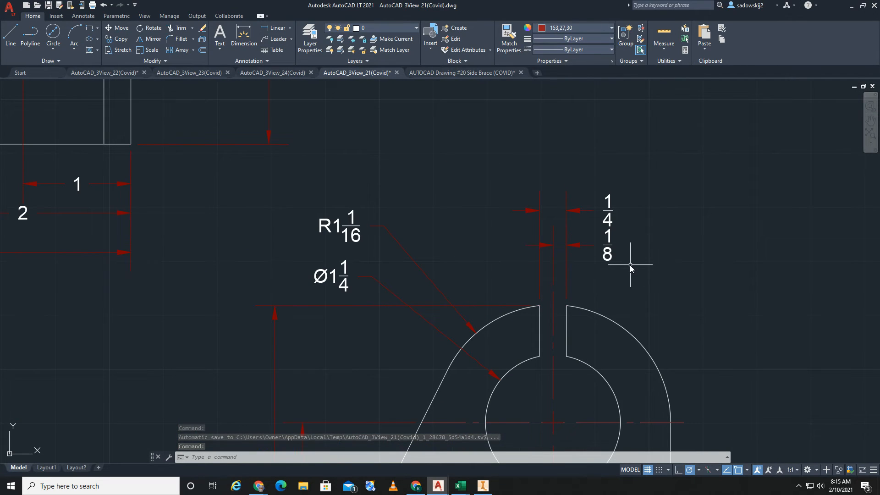
scroll(629, 261, down, 2)
scroll(628, 262, down, 2)
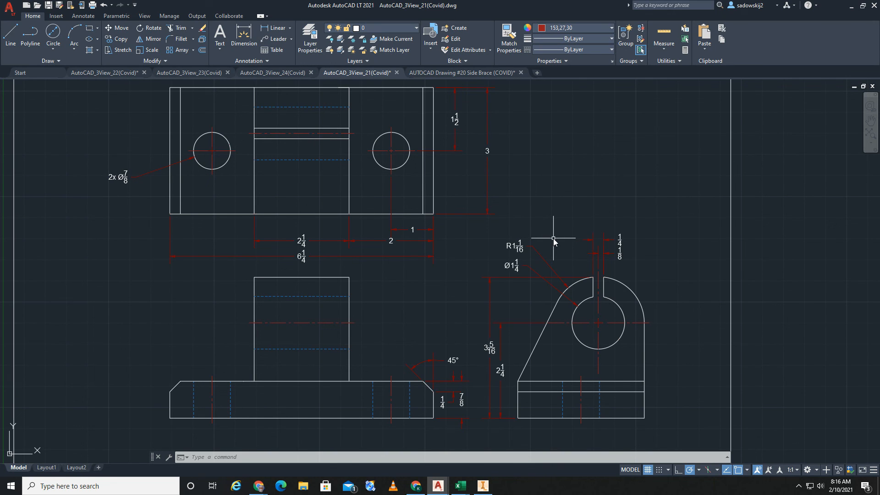
mouse_move(402, 284)
middle_down()
mouse_move(413, 248)
mouse_move(405, 249)
mouse_move(398, 232)
mouse_move(408, 258)
middle_up()
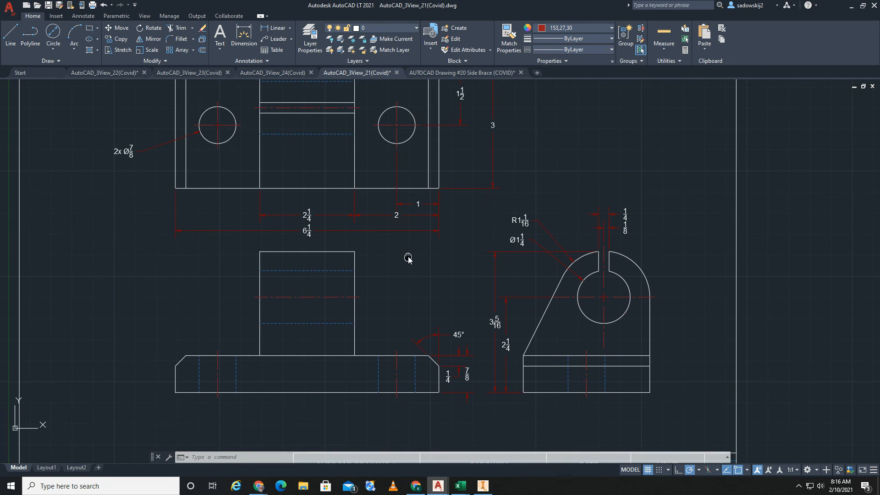
scroll(408, 258, down, 2)
scroll(407, 258, up, 2)
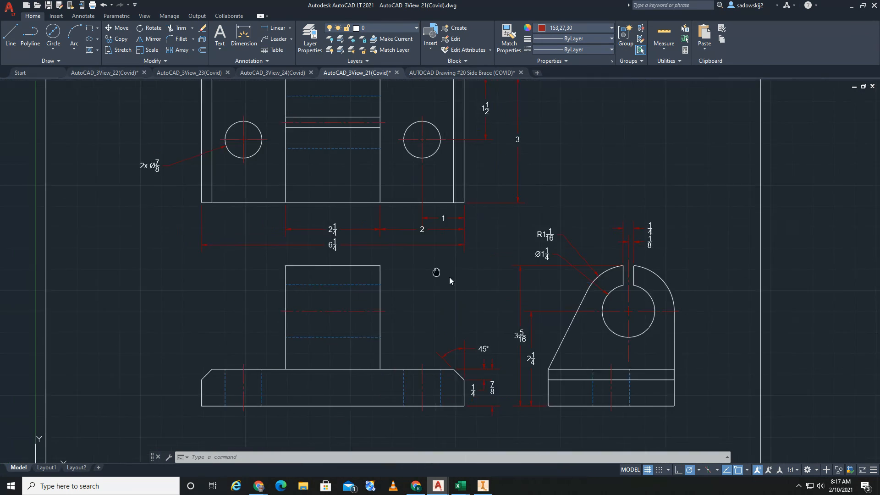